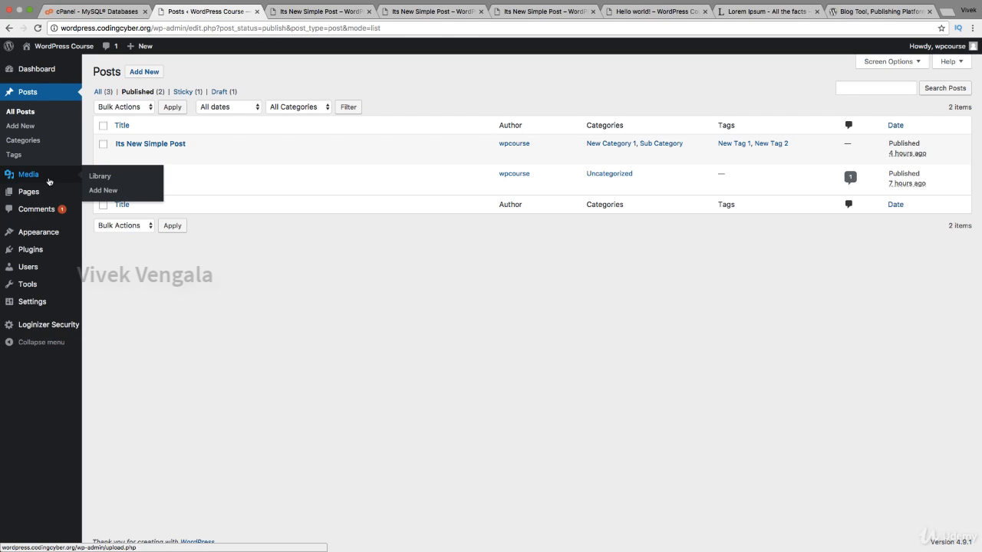
Look over the Media Library, the full posts list and the site's Media Settings for image sizes.
click(48, 182)
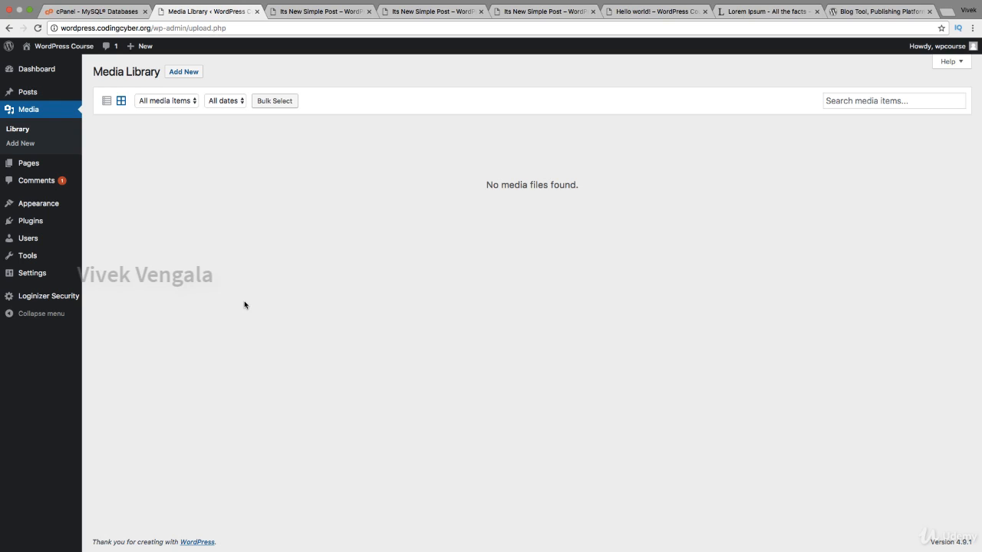
click(34, 98)
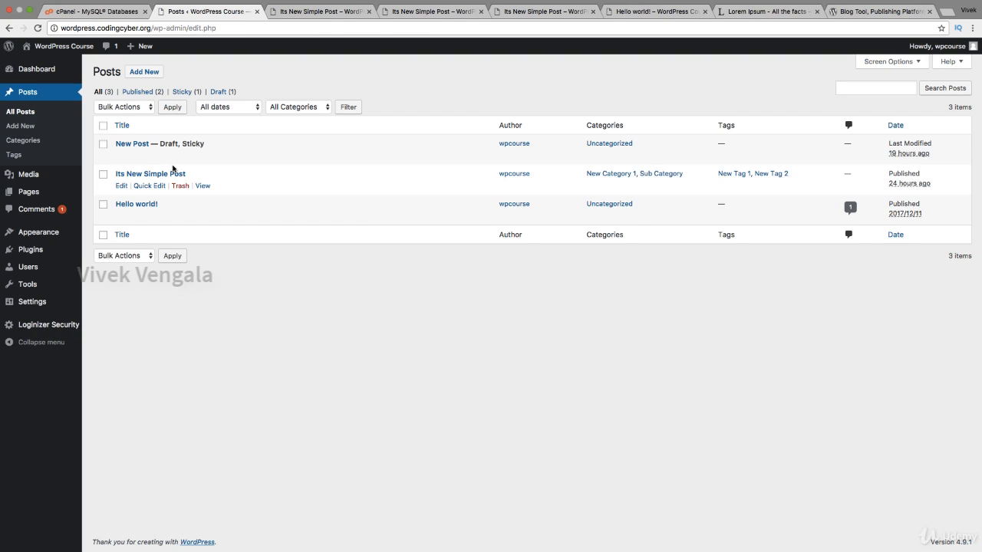
mouse_move(65, 301)
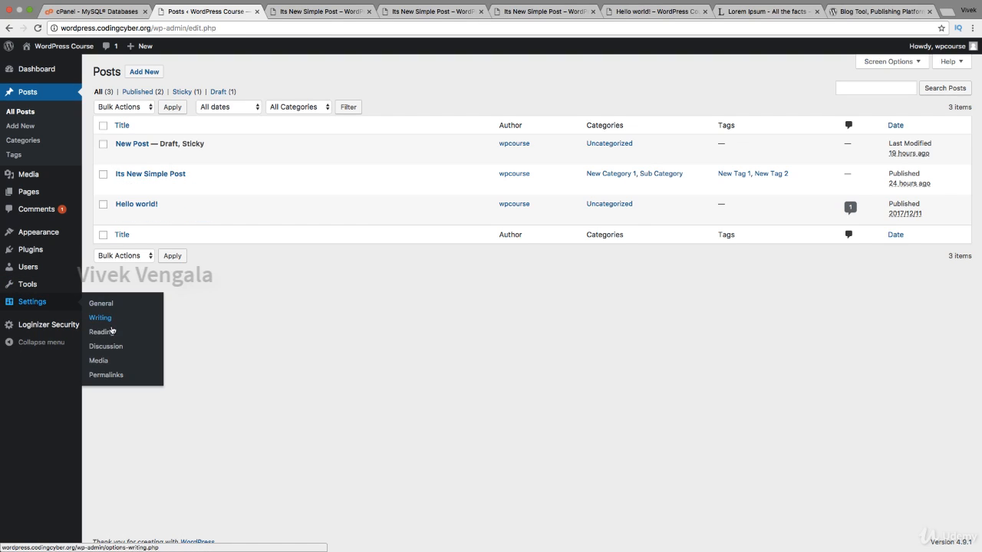
click(104, 361)
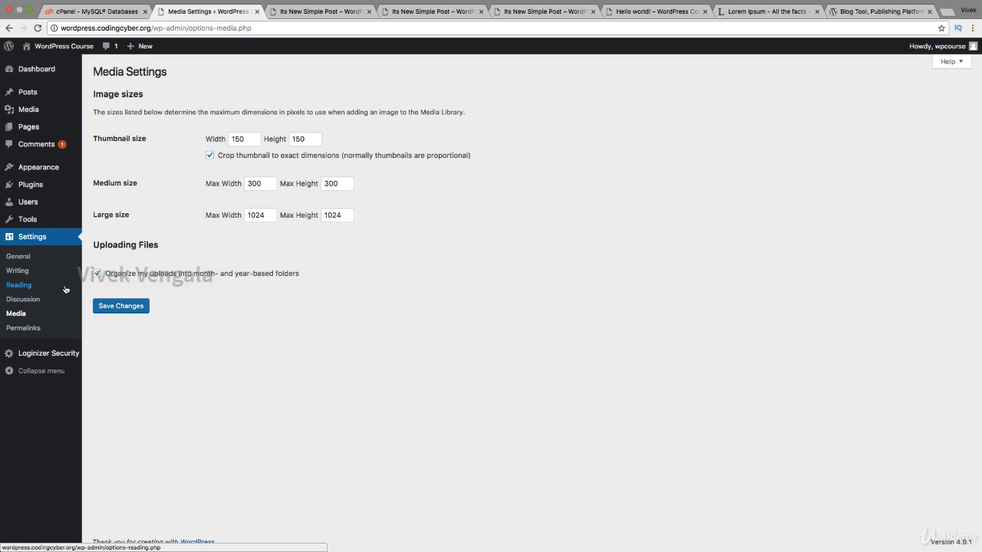
Edit the post "Its New Simple Post" and add a blank line after the paragraph ending "vulputate tortor efficitur eu.".
click(29, 98)
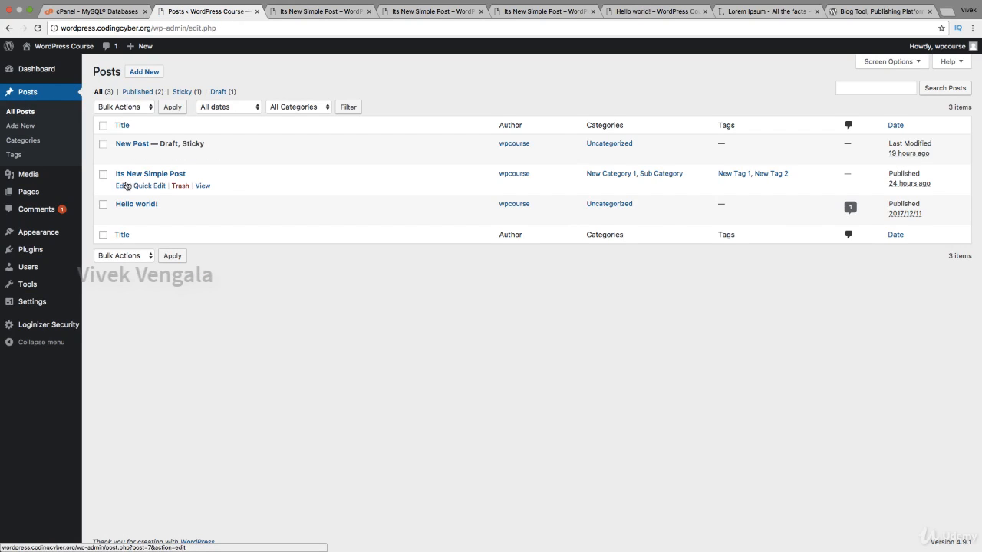
click(124, 186)
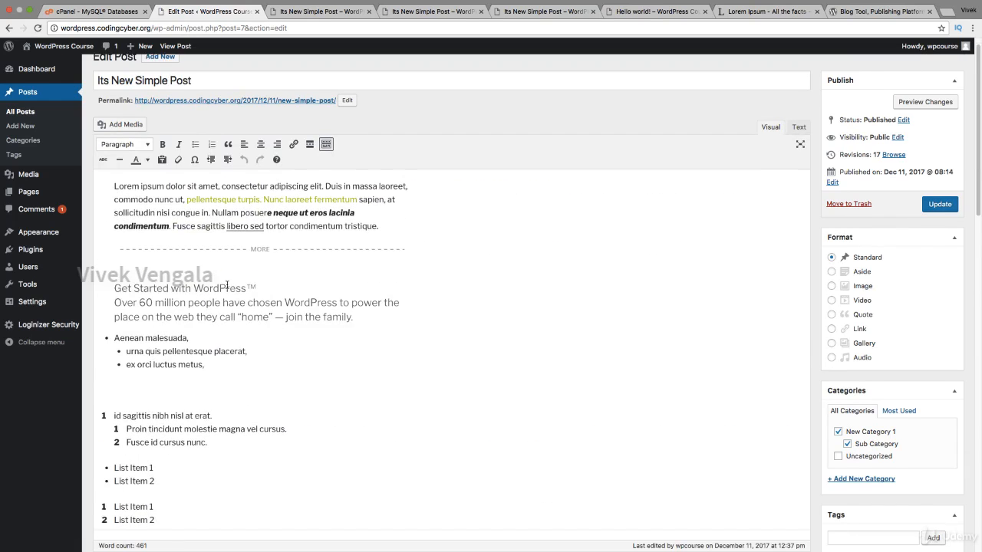
scroll(183, 363, down, 10)
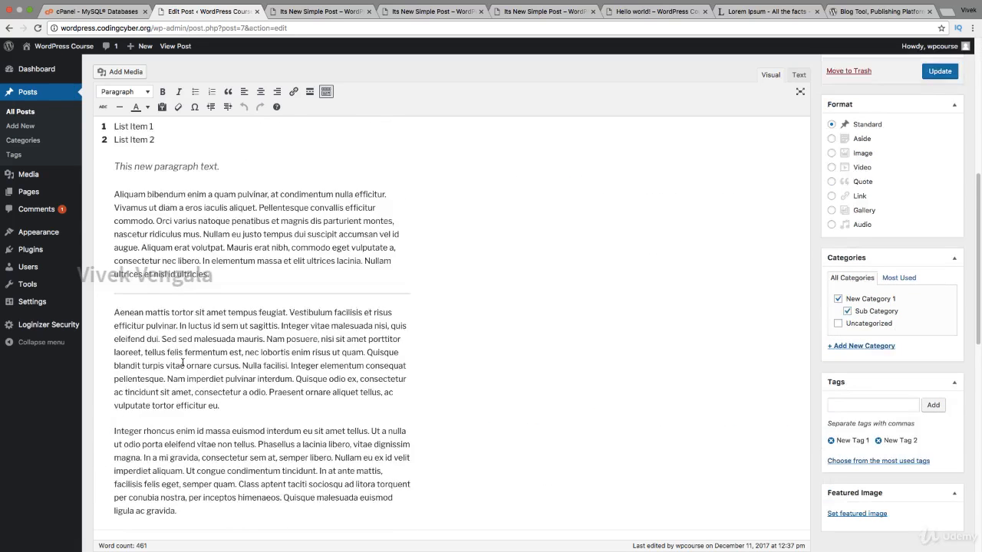
scroll(183, 363, down, 2)
click(224, 321)
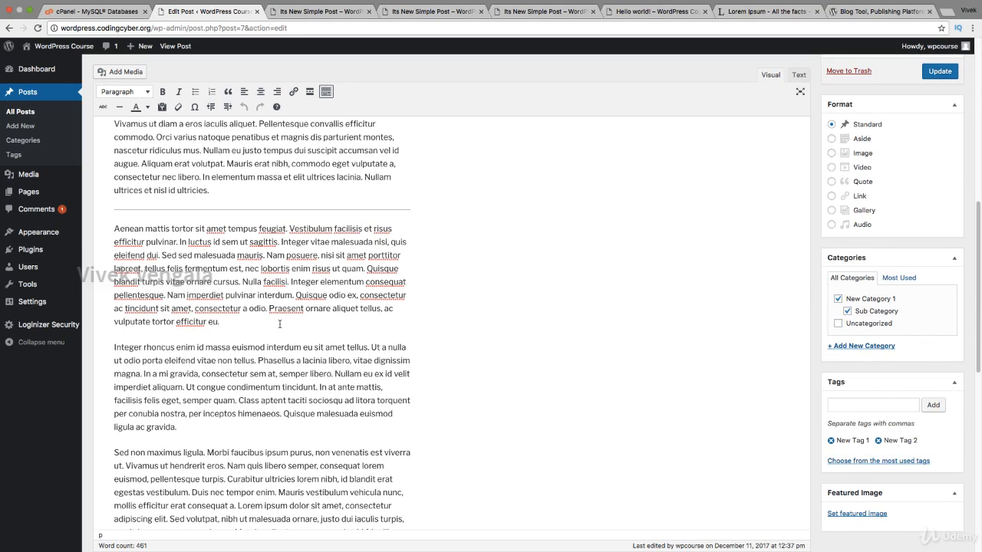
key(Return)
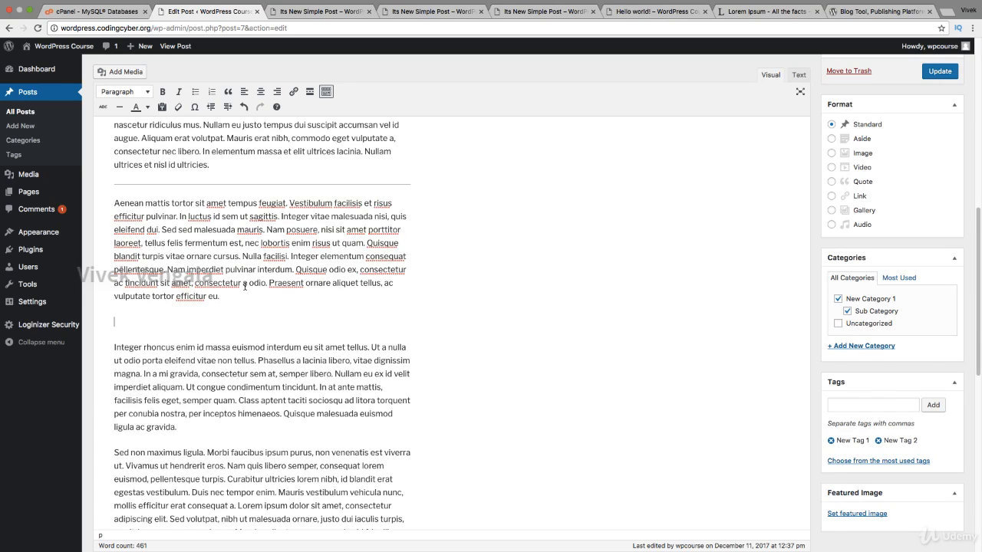
Upload Technology.jpg from the Desktop as new media for the post.
click(127, 73)
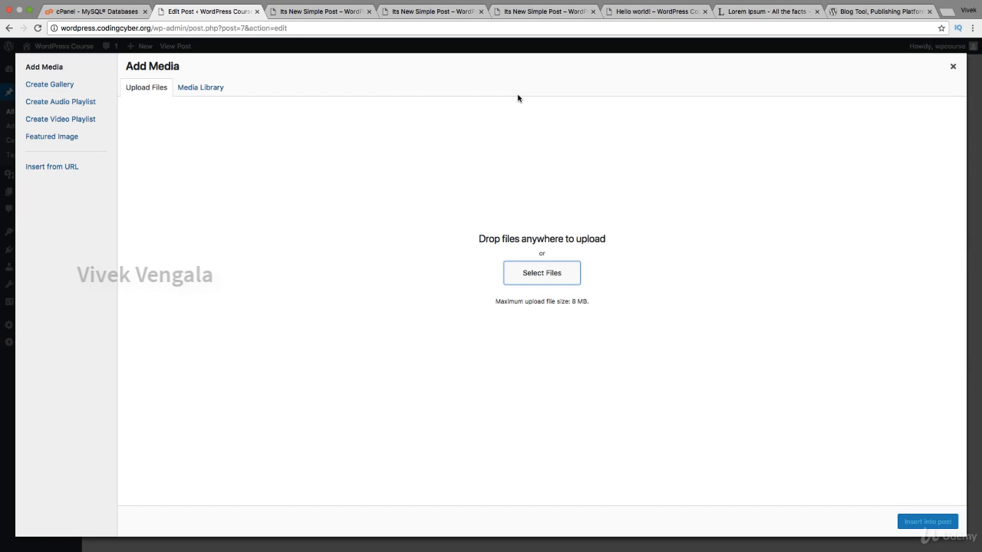
click(522, 273)
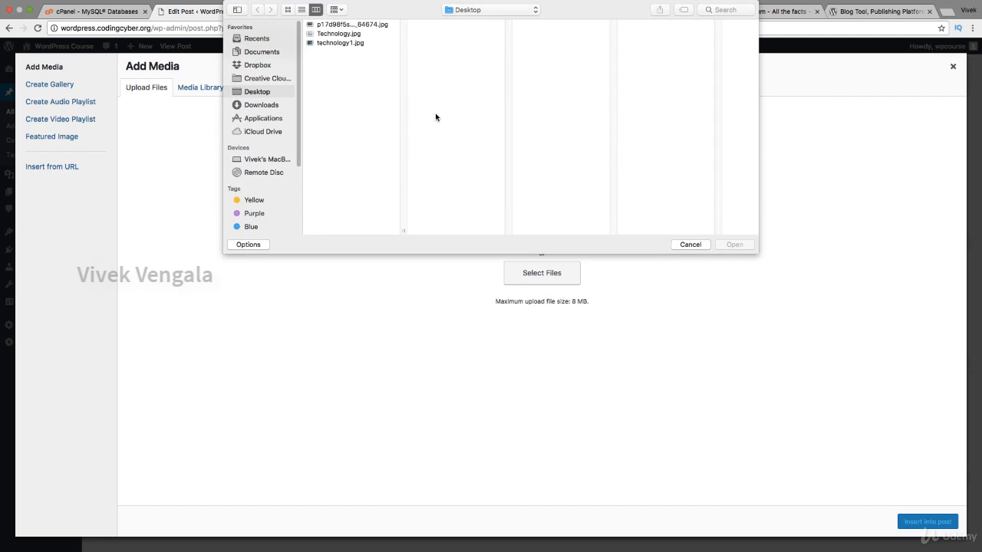
click(351, 35)
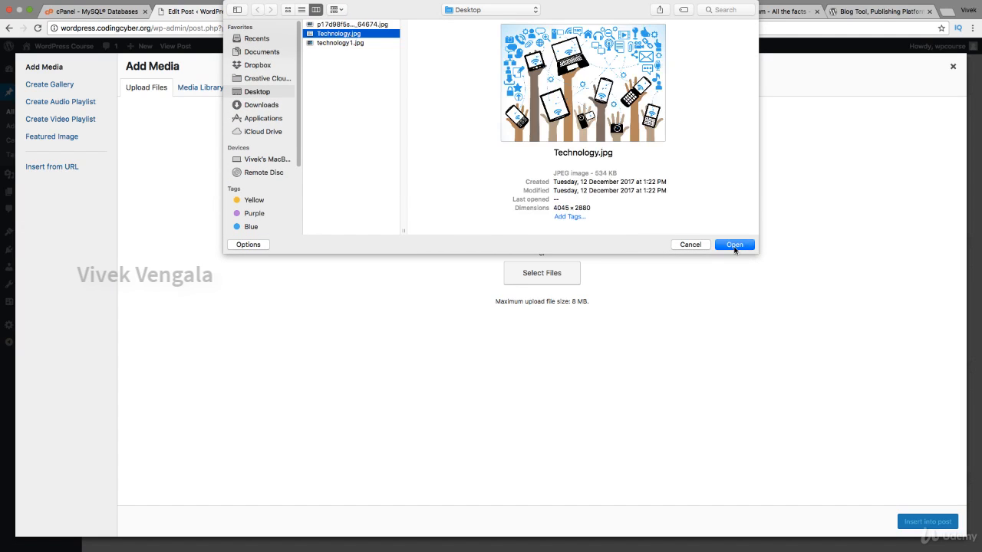
click(734, 244)
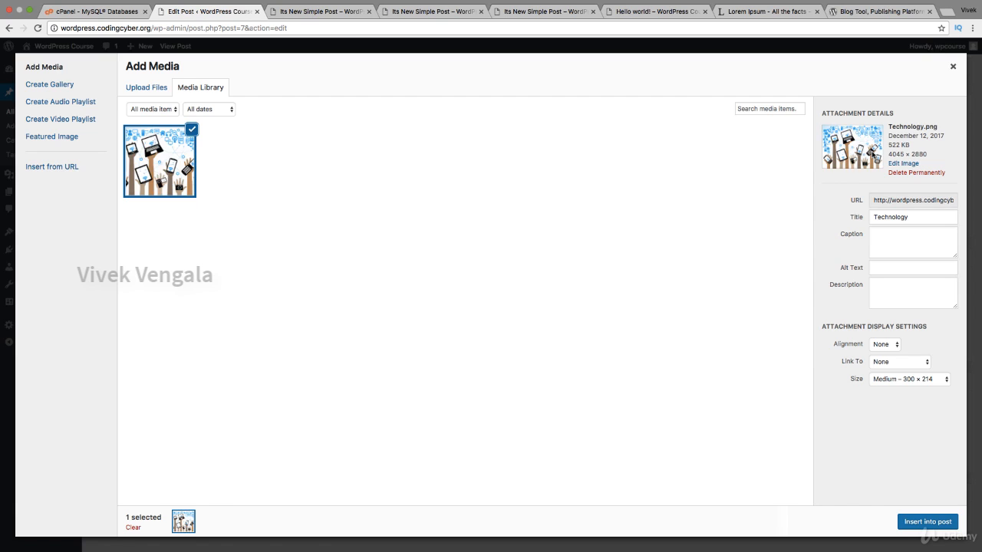
Give the uploaded image the caption "Technology Image from Google", alt text "Image with Gadgets Illustrations" and description "Technology".
double_click(900, 217)
click(901, 236)
text(Technology Image from Google)
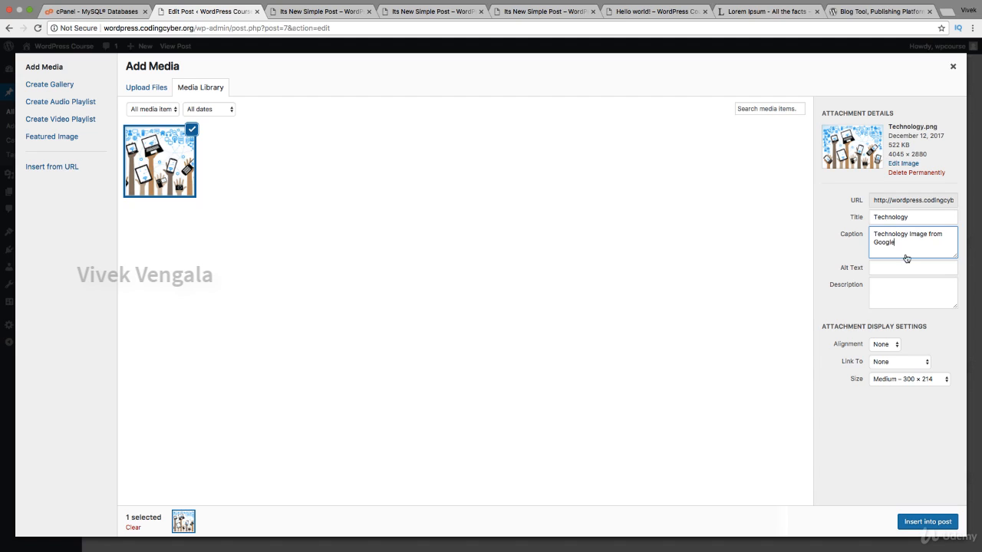
click(907, 266)
text(Image with Gadgets )
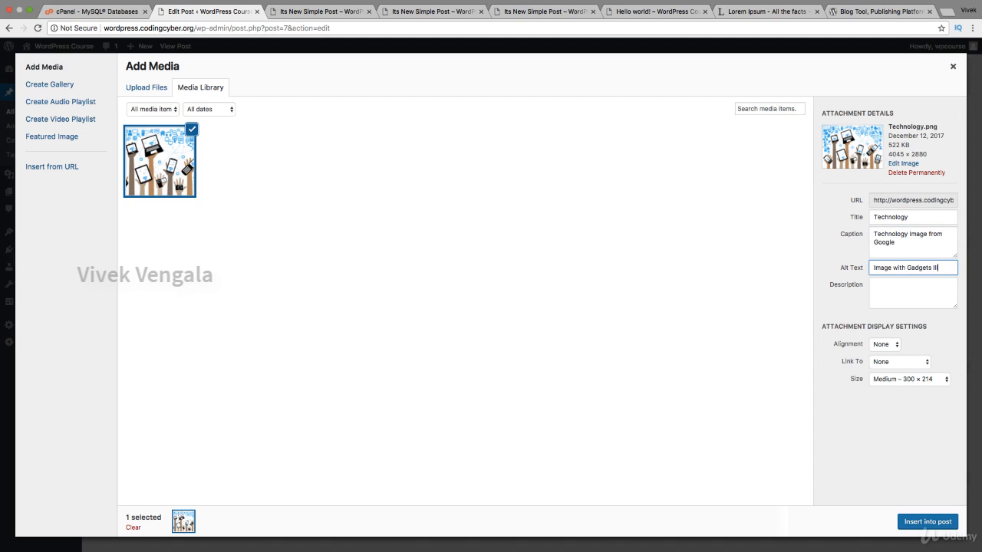
text(Illustrations)
key(Tab)
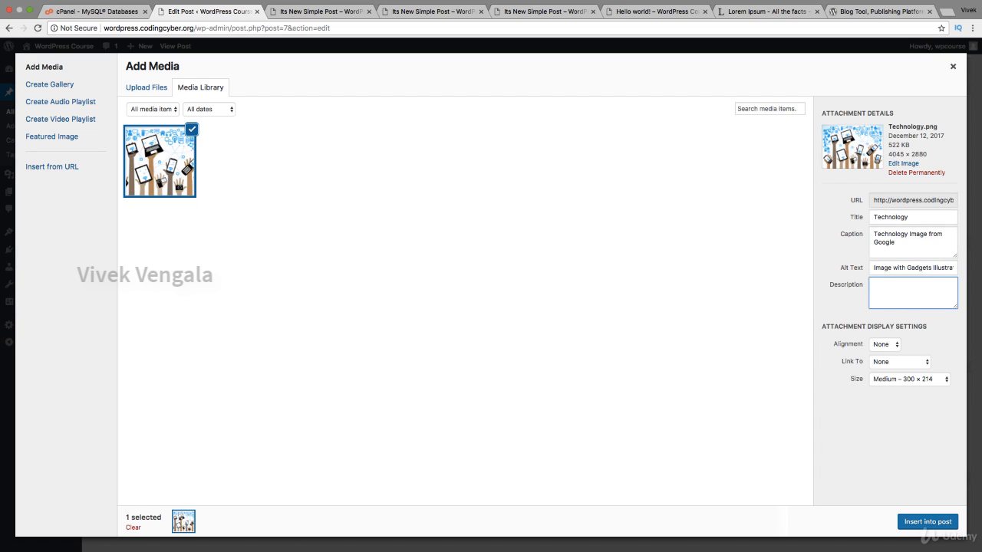
text(Technology)
Set the Technology image's alignment to Center in its attachment display settings.
click(886, 345)
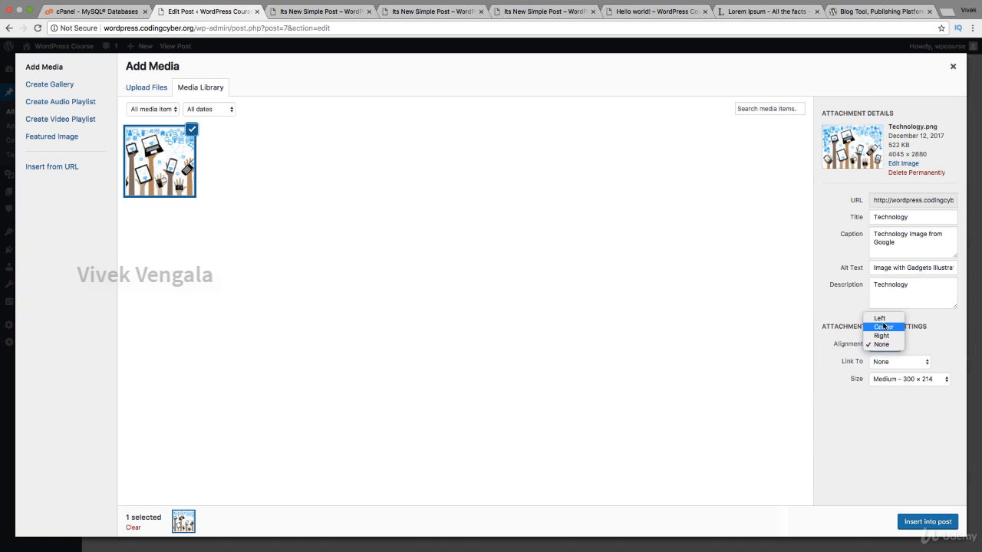
click(882, 327)
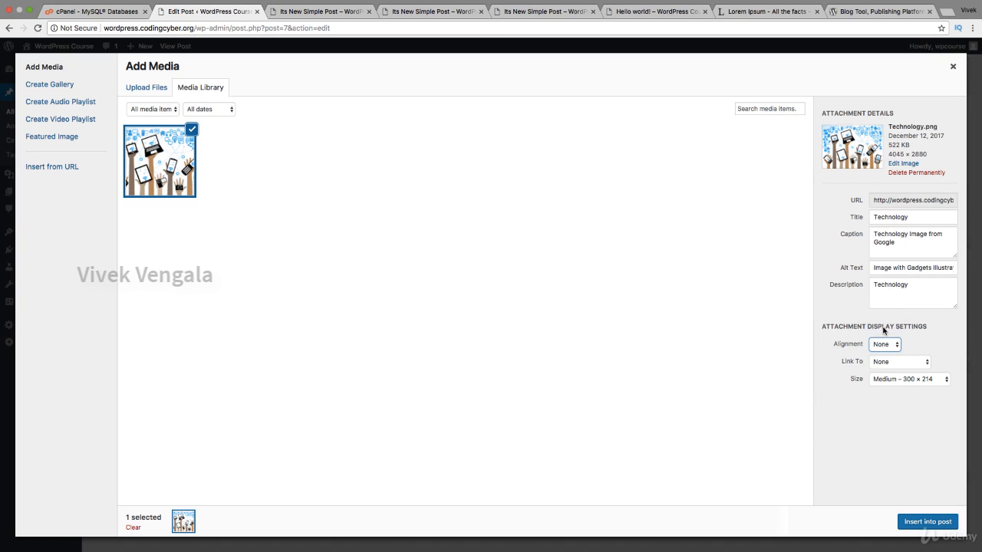
Try linking the image to its Attachment Page and inspect the link address.
click(915, 361)
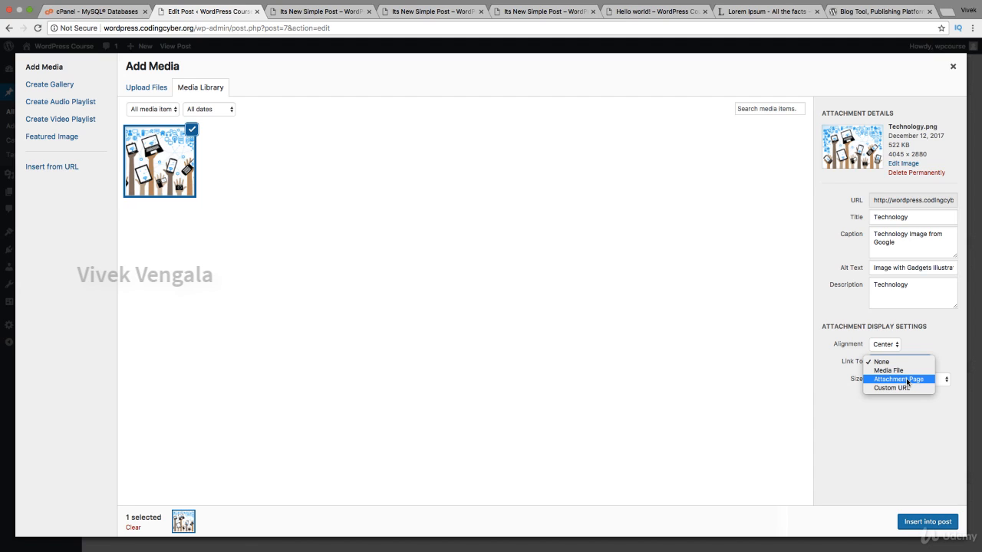
click(906, 378)
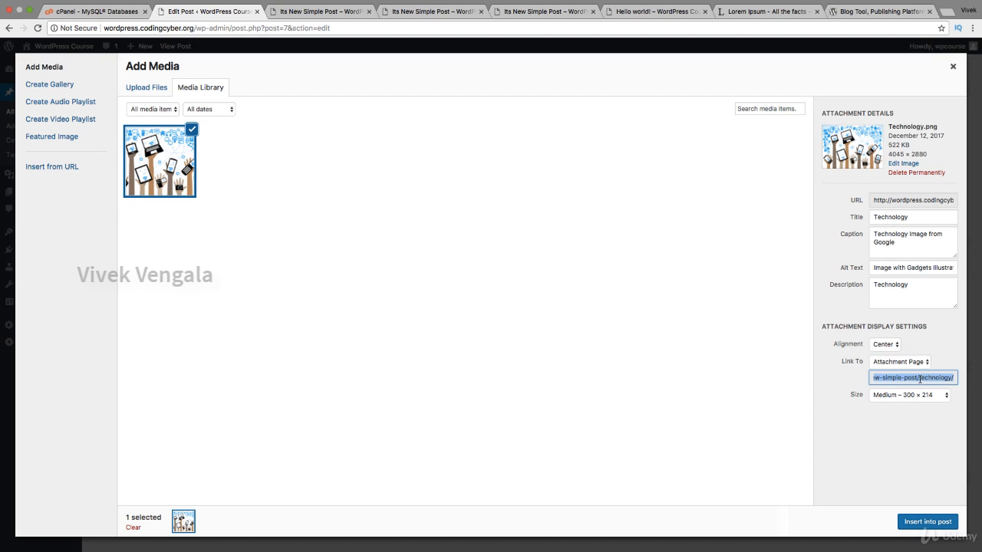
click(919, 378)
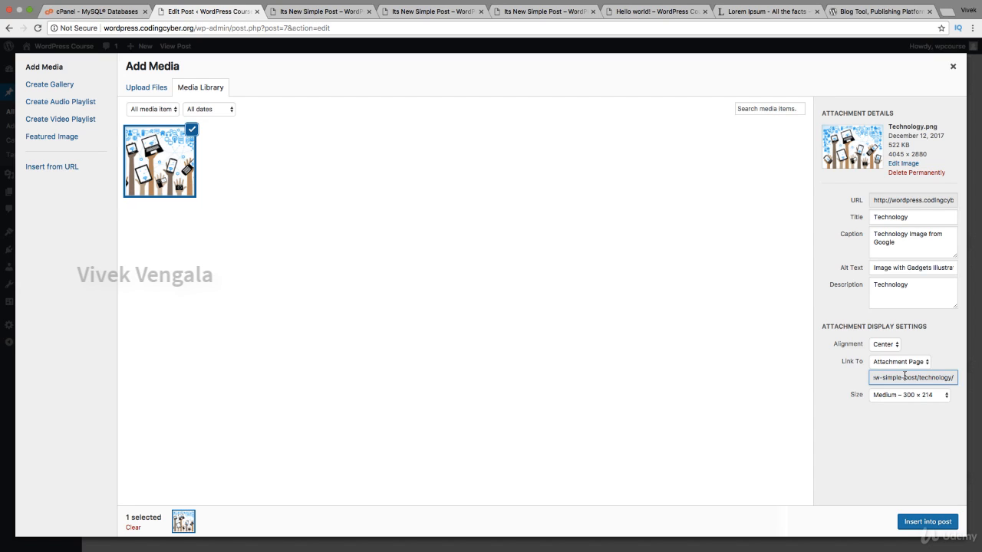
mouse_move(904, 376)
mouse_down()
mouse_move(877, 377)
mouse_move(945, 377)
mouse_move(921, 380)
mouse_up()
click(936, 377)
Link the image to its Media File, keep the Medium – 300 × 214 size, and insert it into the post.
click(922, 366)
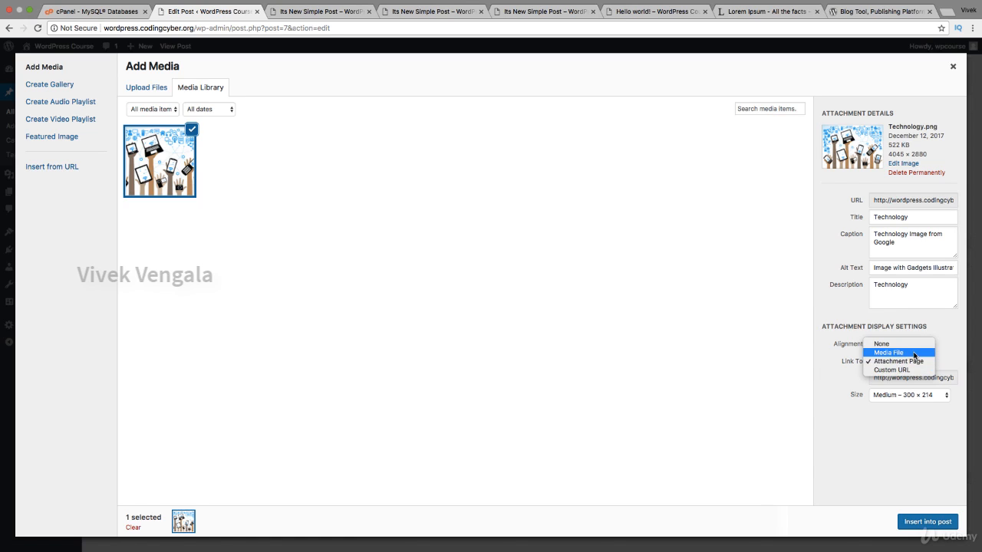
click(914, 356)
click(914, 354)
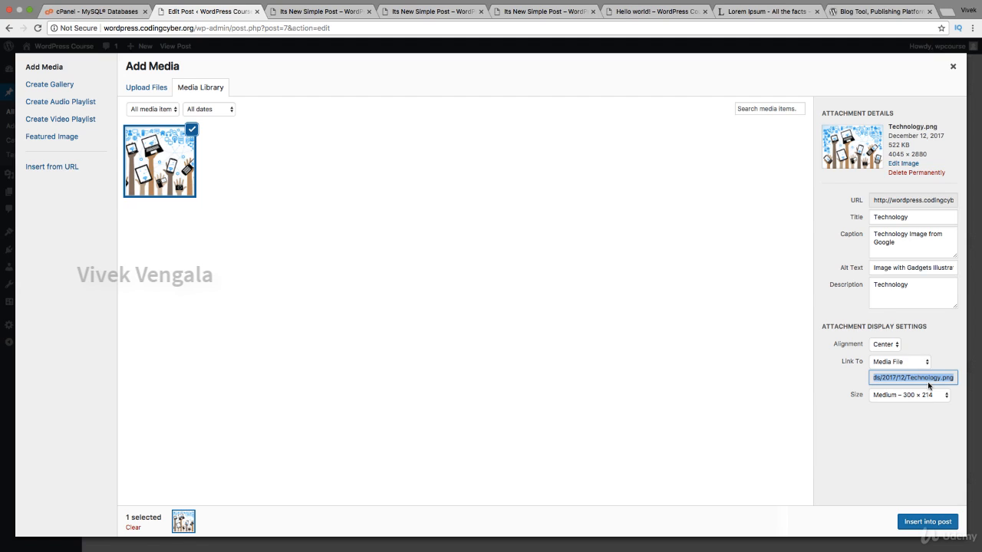
click(915, 393)
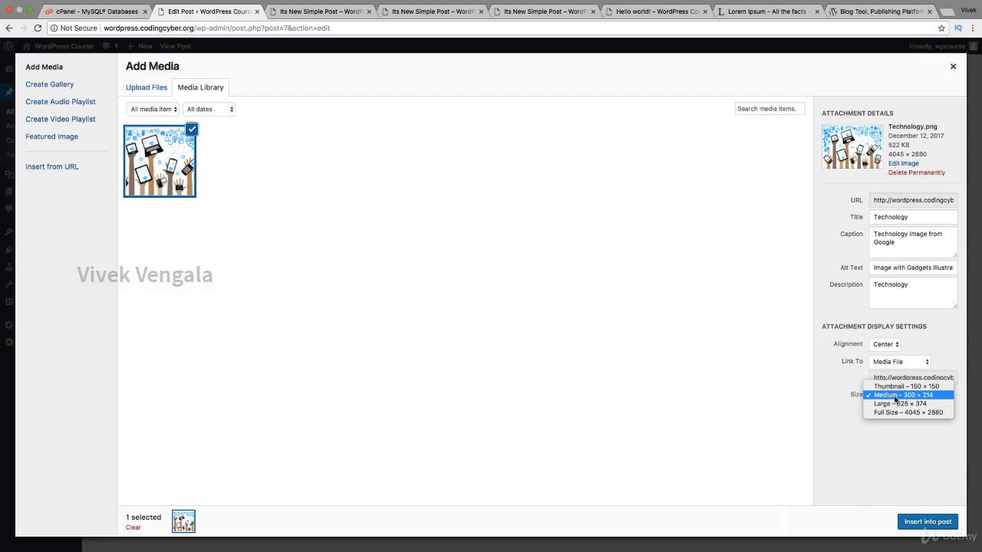
click(893, 395)
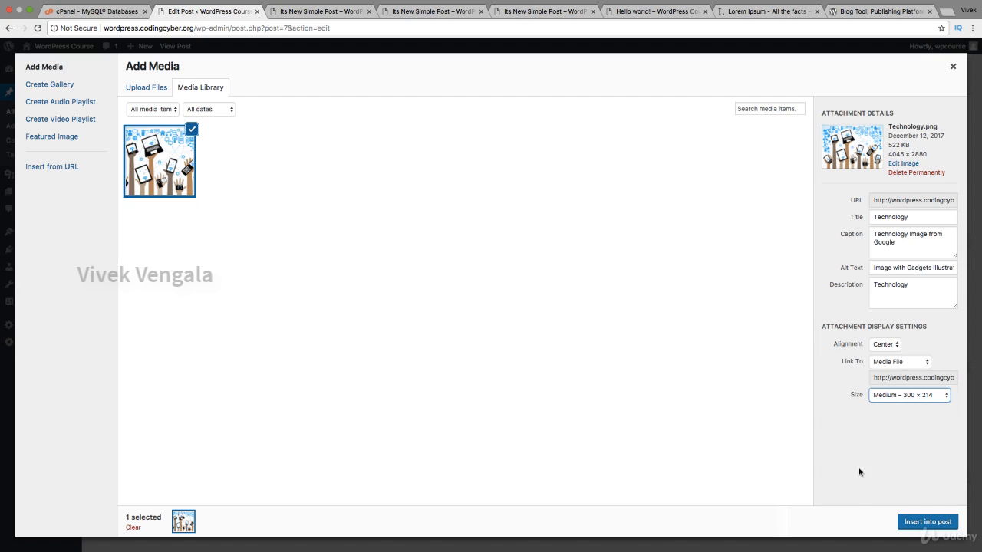
click(923, 523)
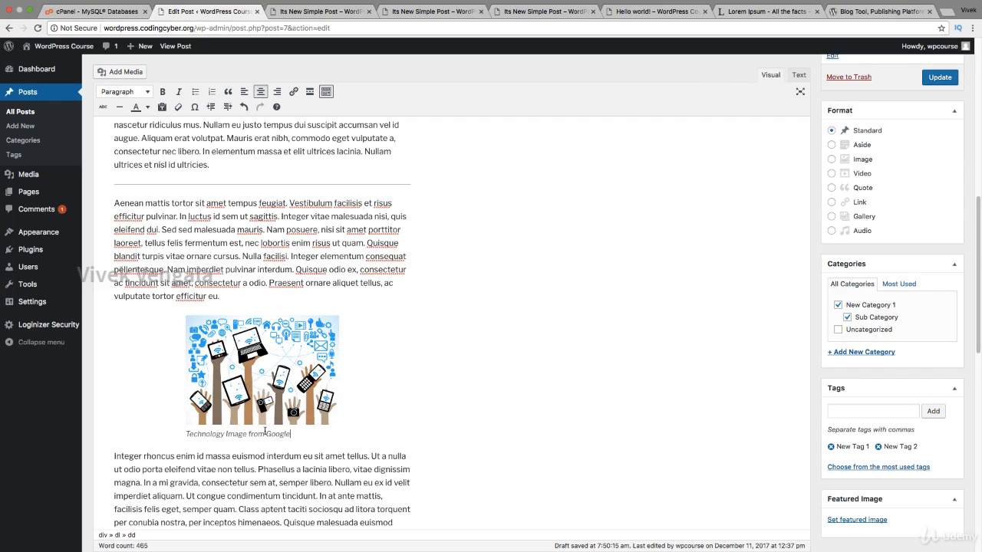
Preview the post's changes and check how the inserted Technology image and its caption are displayed.
scroll(790, 268, up, 5)
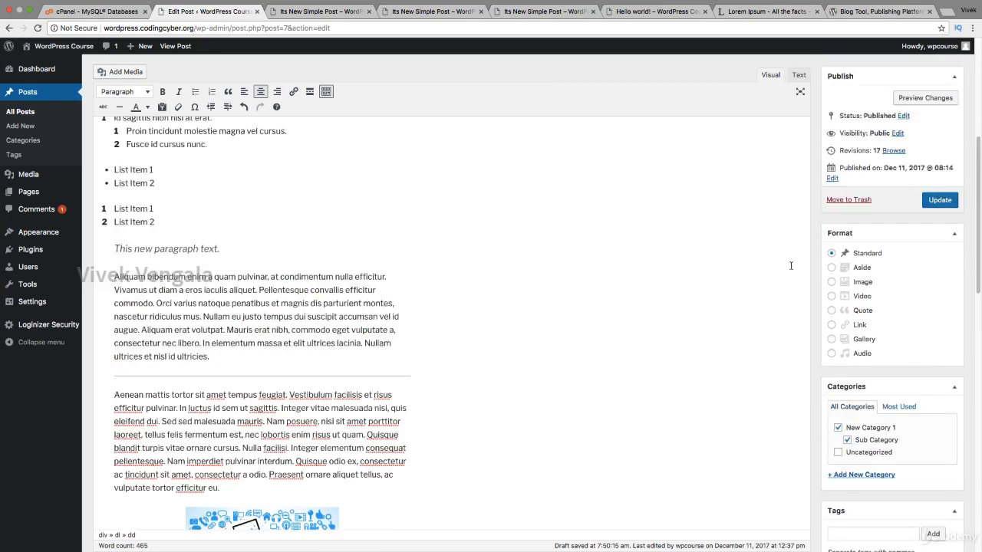
click(911, 98)
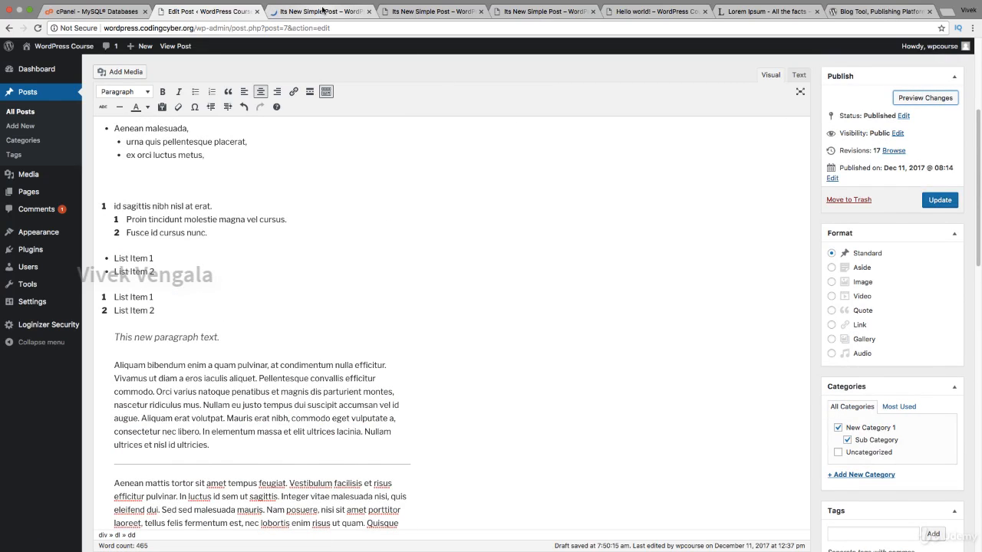
click(322, 11)
scroll(353, 230, down, 5)
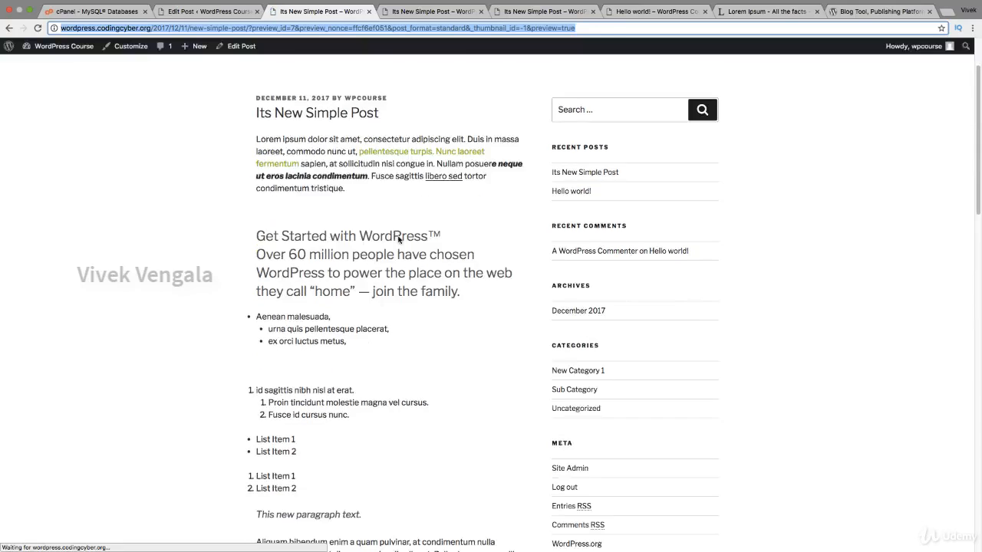
scroll(398, 239, down, 4)
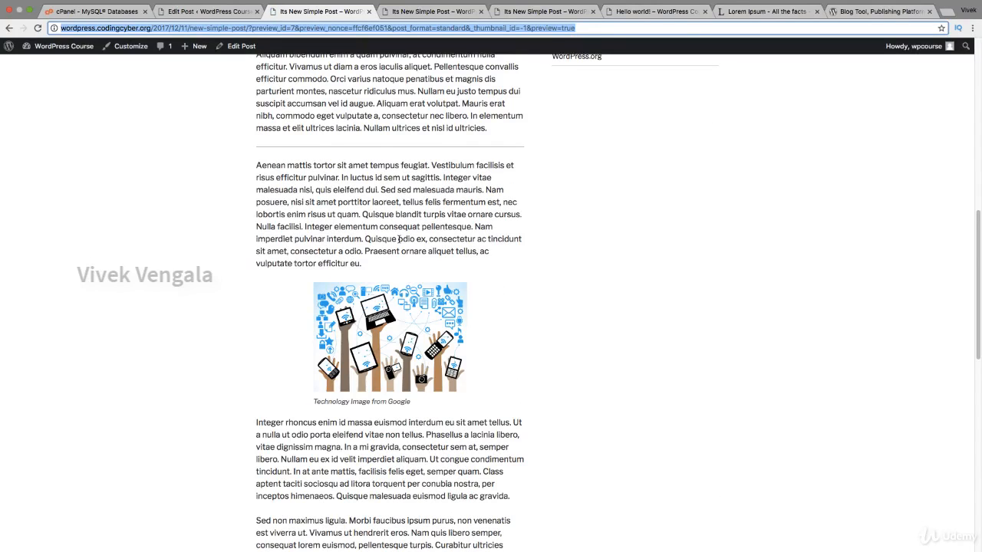
Return to the post editor, try right and left alignment on the Technology image, and set it to no alignment.
click(225, 12)
scroll(240, 317, down, 5)
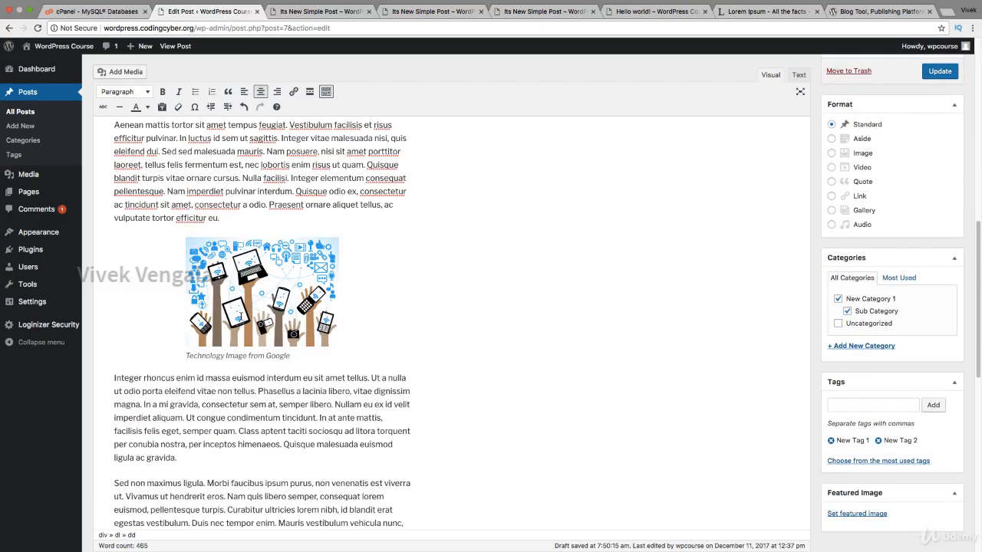
click(243, 273)
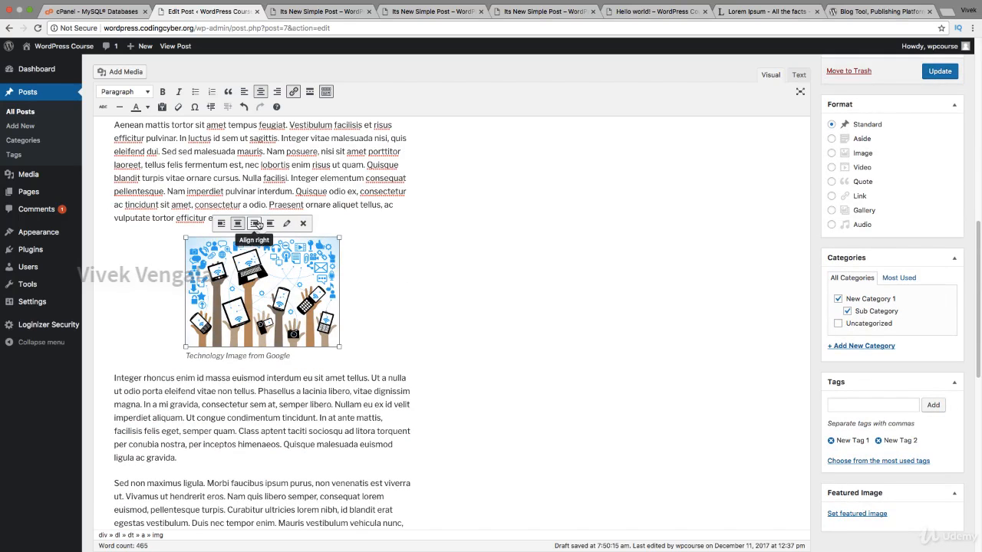
click(255, 223)
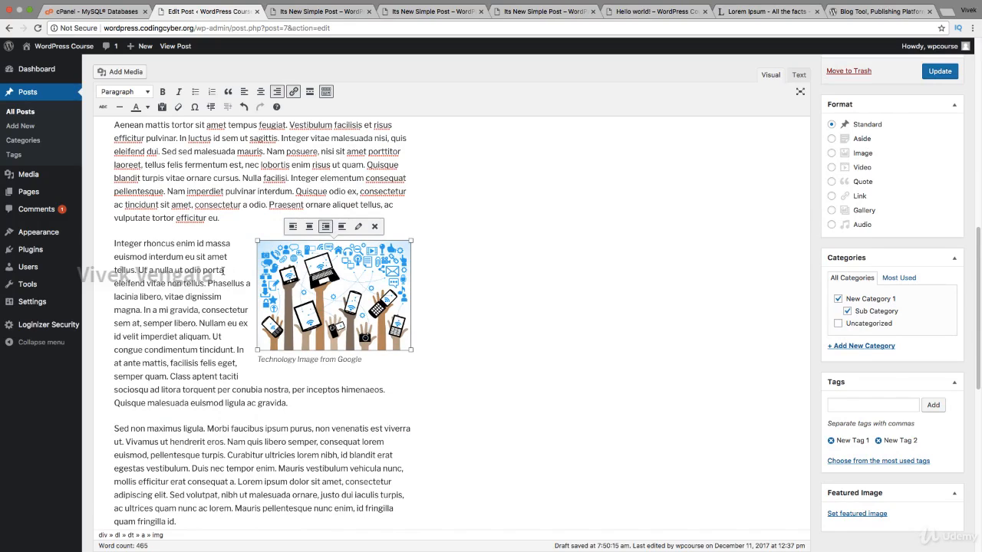
click(292, 227)
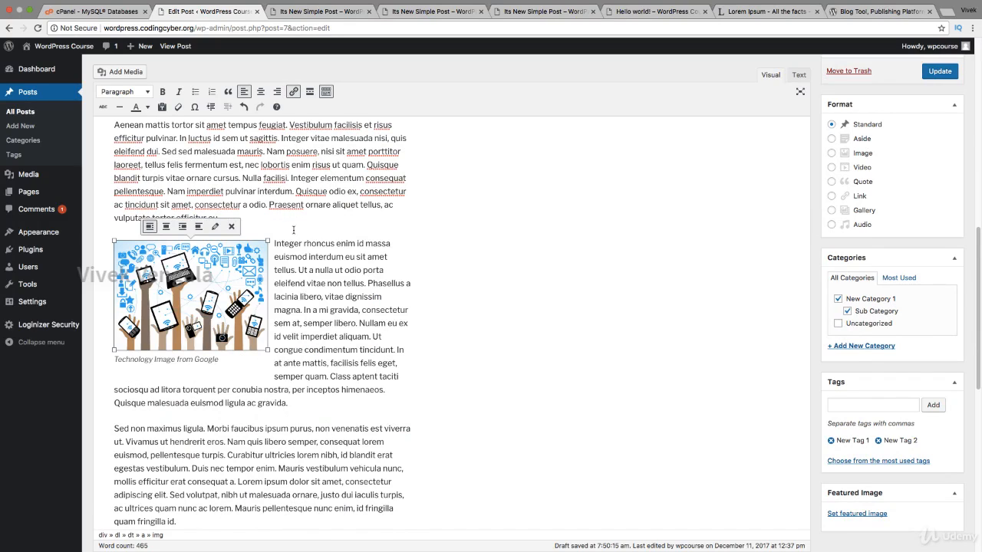
click(198, 227)
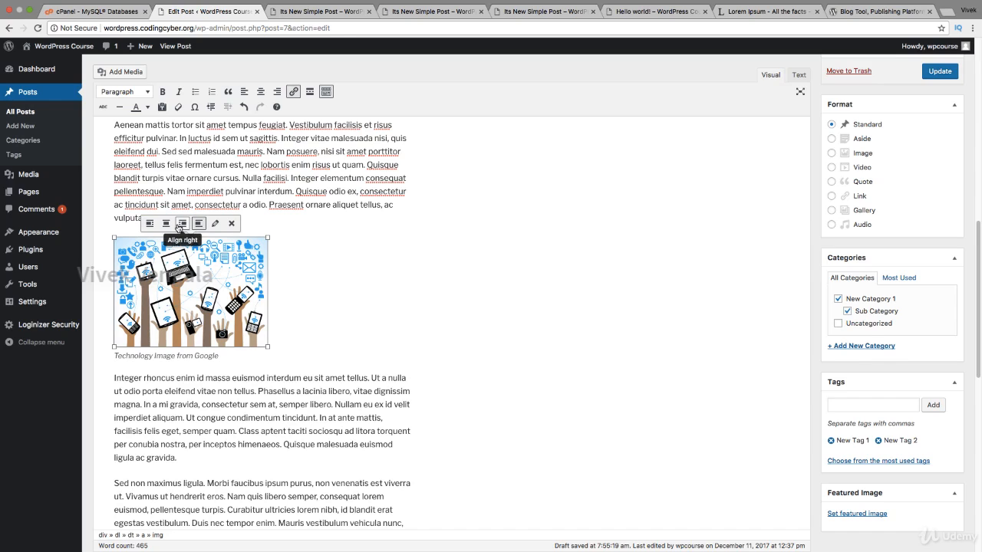
Try right alignment on the Technology image, align it left, and check its alternative text and alignment in Image Details.
click(181, 224)
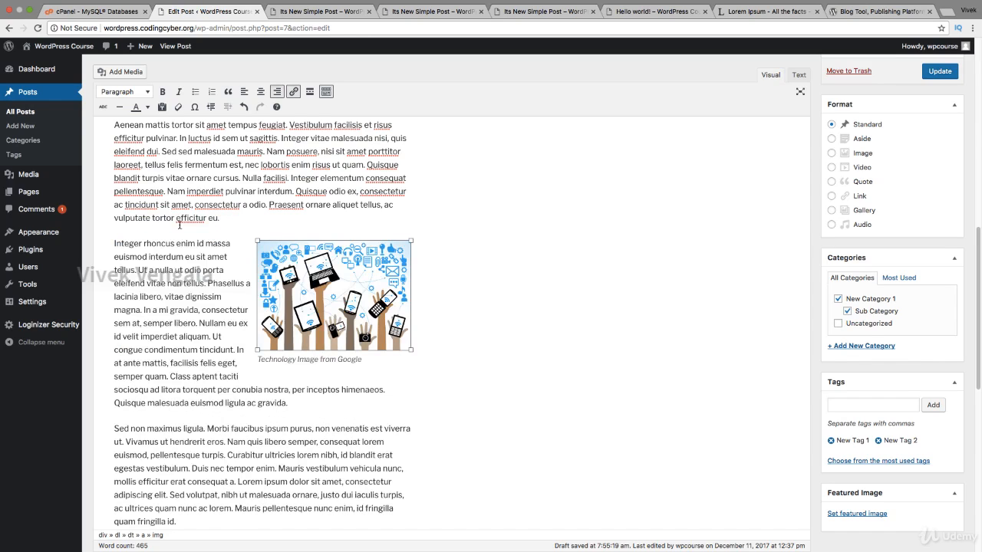
click(292, 226)
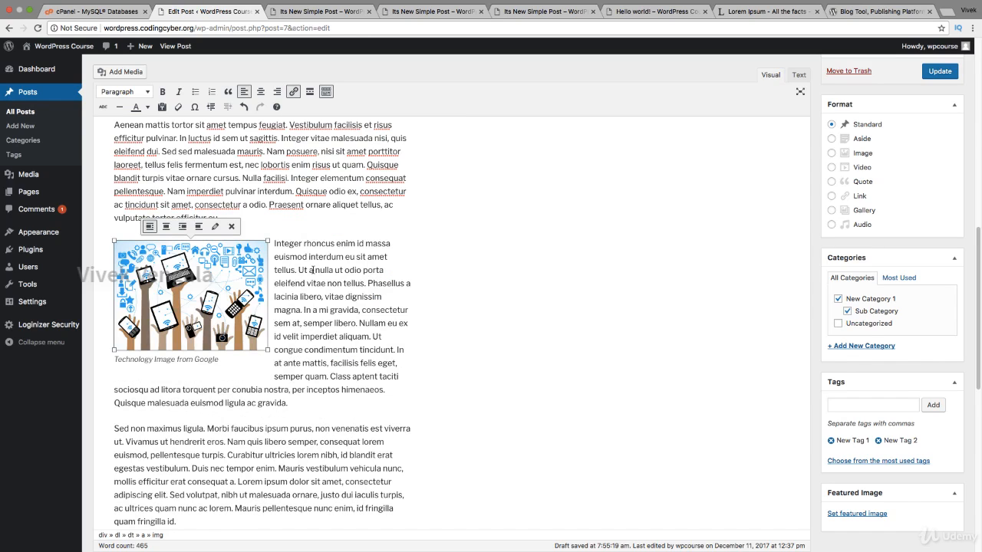
click(214, 227)
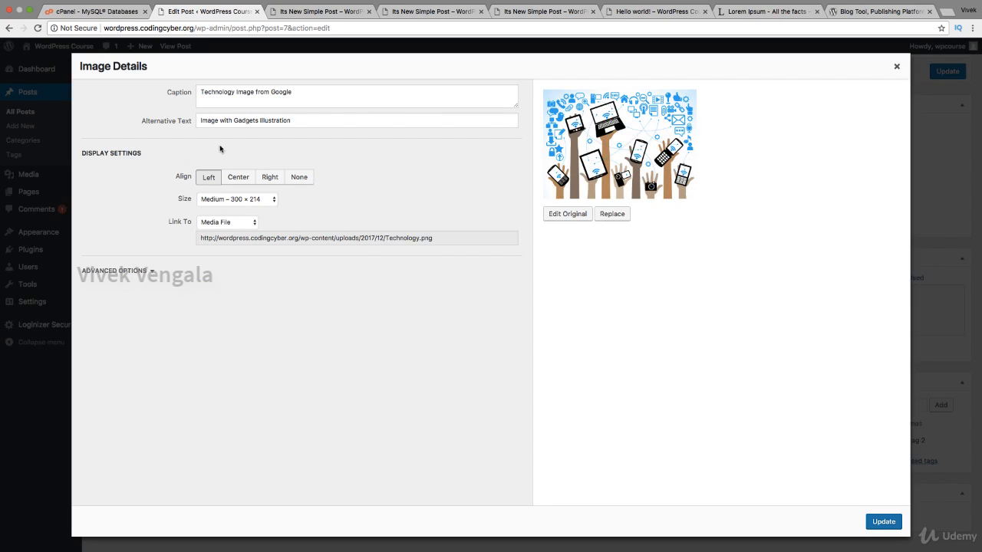
click(233, 178)
click(208, 178)
click(256, 121)
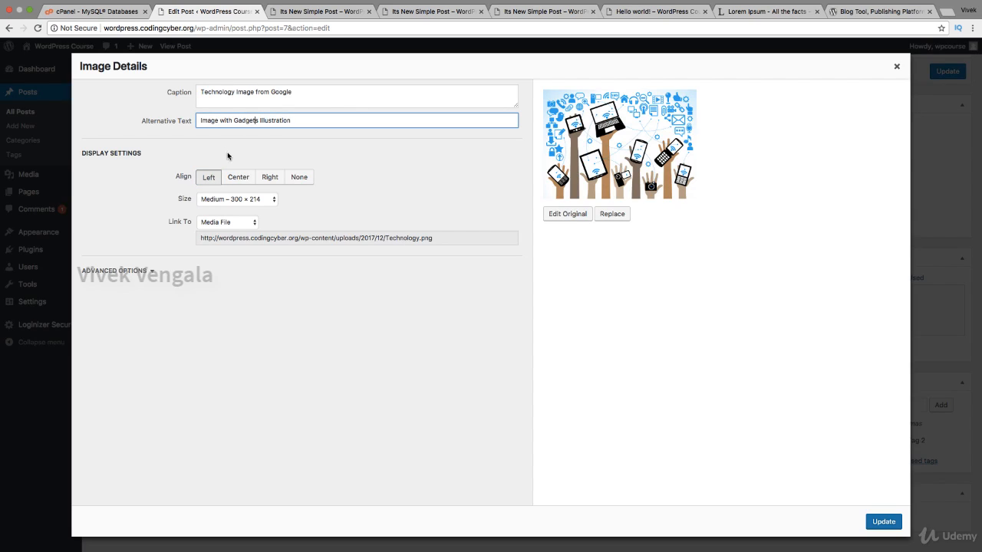
Try the Custom URL, Attachment Page, Media File and None link options for the Technology image.
click(219, 224)
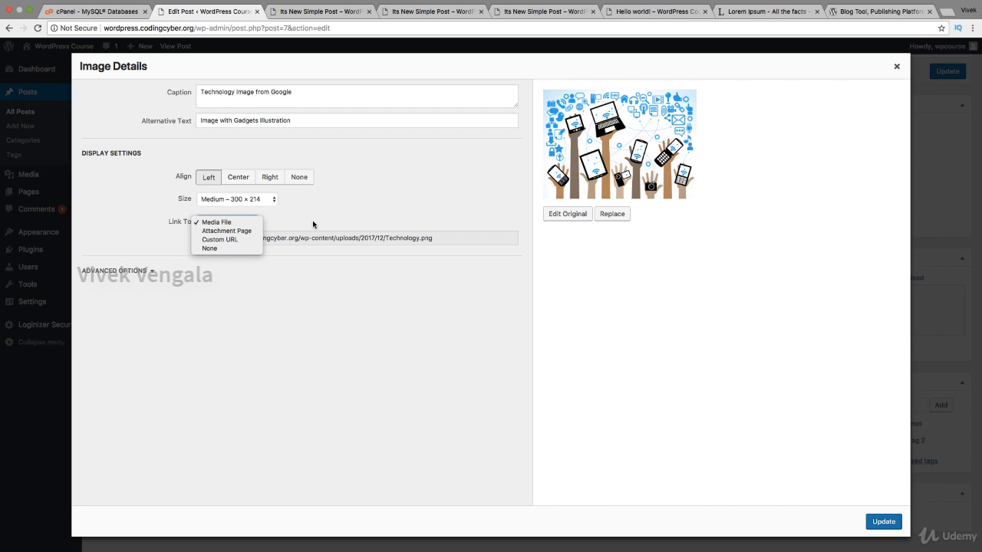
click(315, 224)
click(220, 224)
click(219, 239)
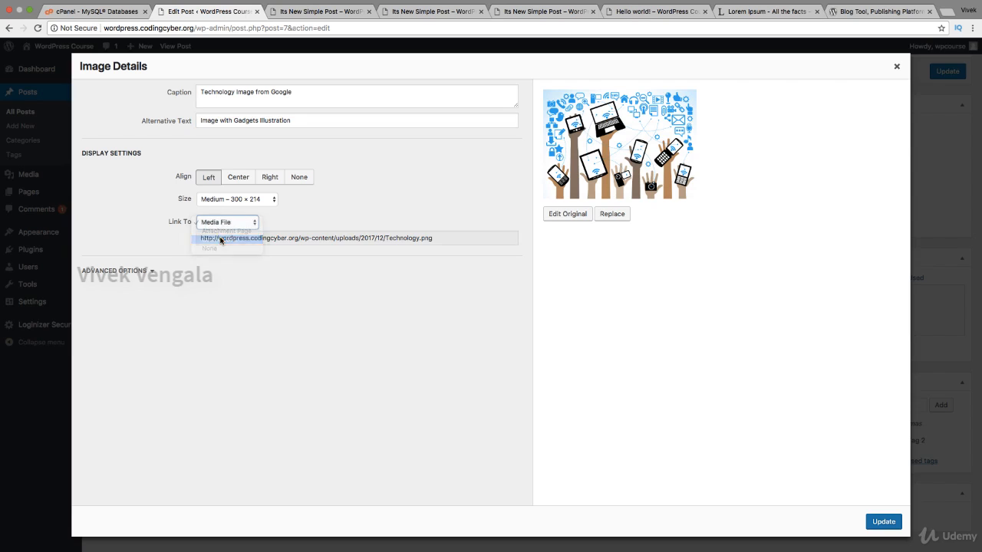
click(229, 222)
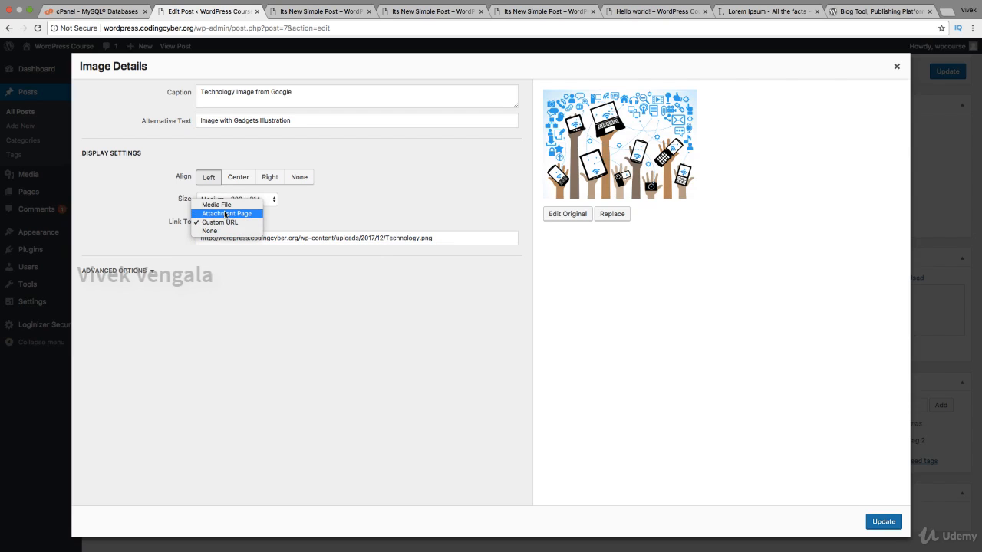
click(226, 215)
click(228, 221)
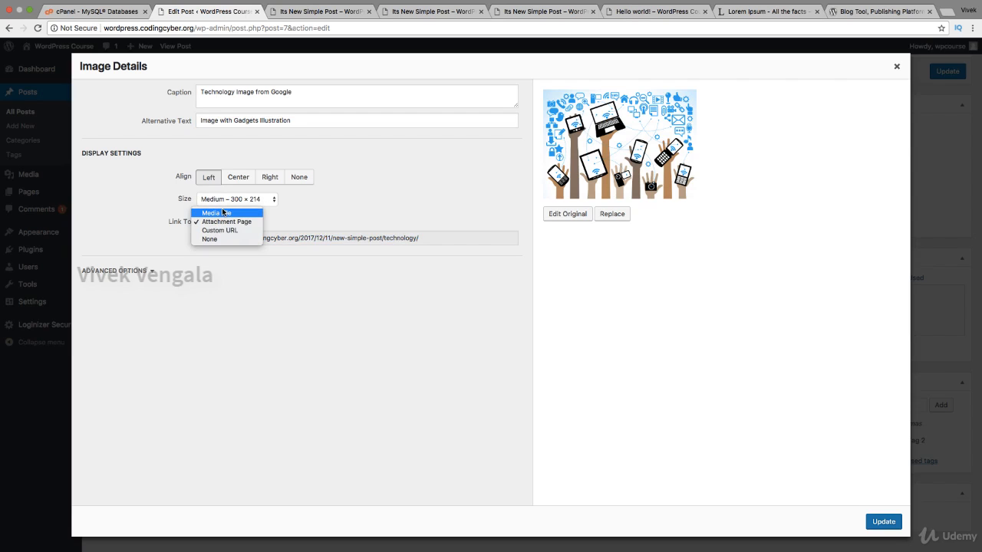
click(226, 222)
click(226, 221)
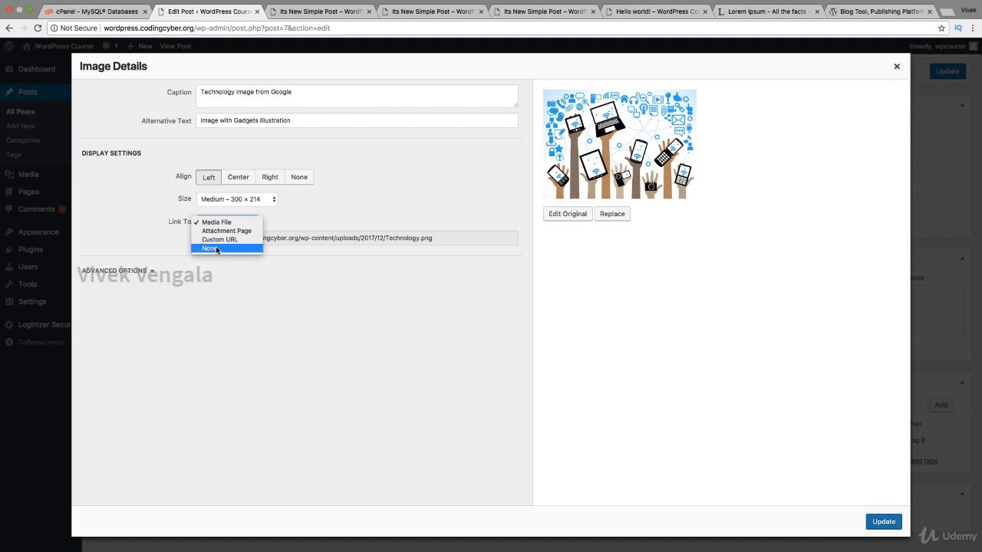
click(217, 249)
Link the Technology image to its Media File and apply the updated image details.
click(222, 221)
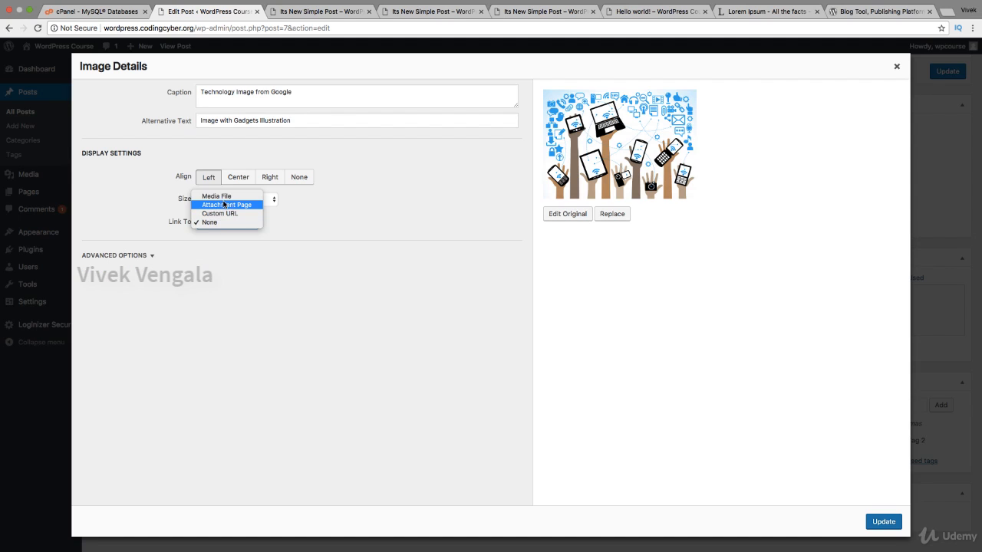
click(216, 196)
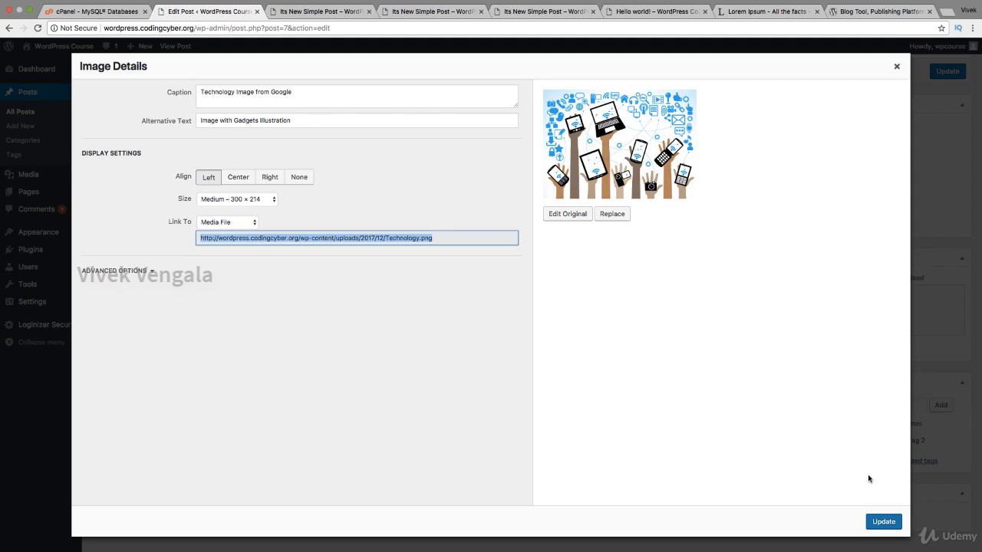
click(883, 521)
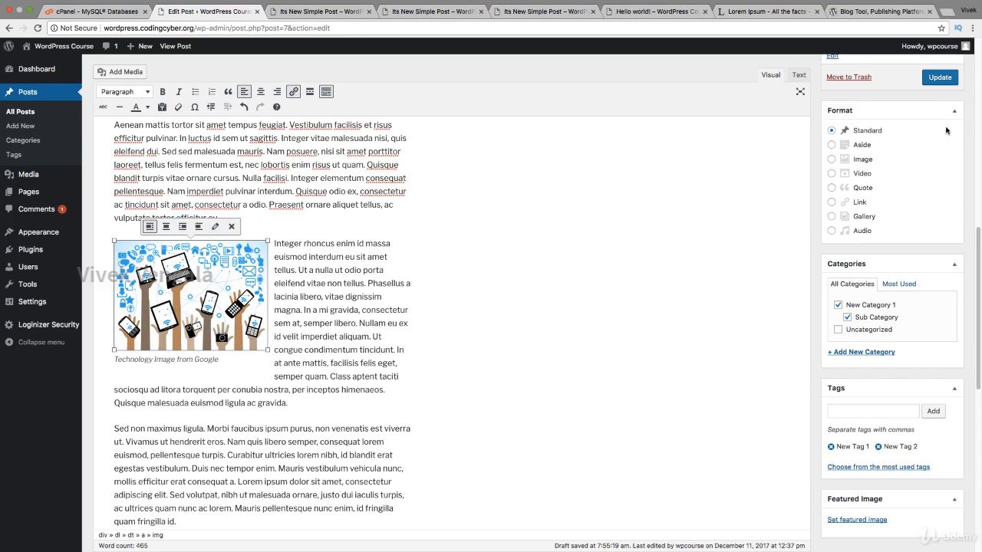
Preview the post's changes and check how the text wraps around the left-aligned Technology image.
scroll(948, 130, up, 3)
click(925, 97)
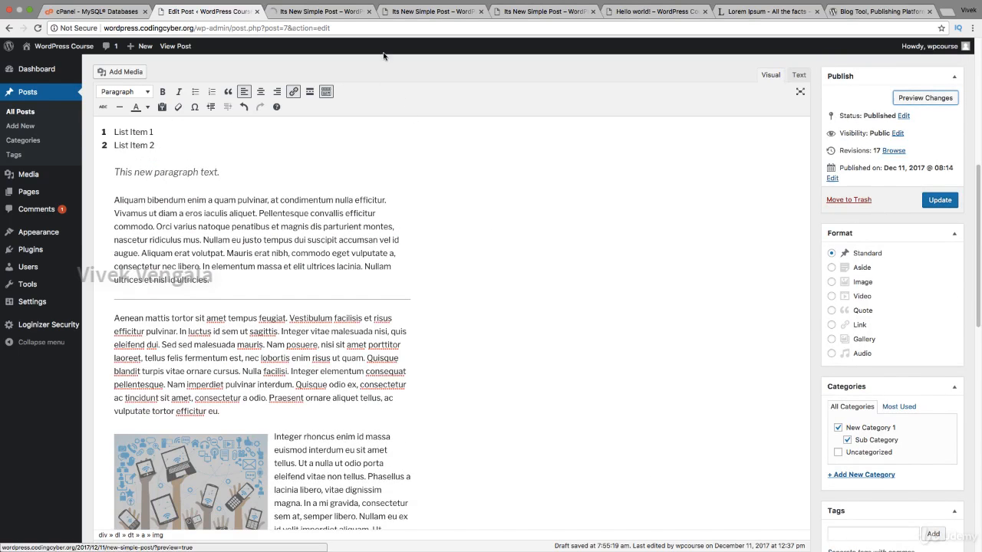
click(338, 15)
scroll(252, 289, down, 6)
scroll(251, 289, down, 3)
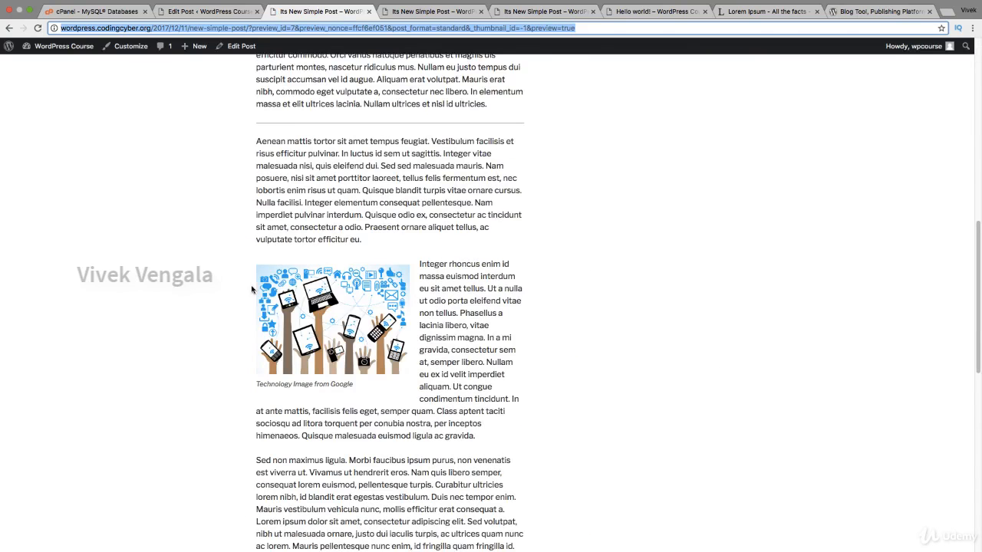
Follow the image's link in the preview to view the Technology.png file, and return to the post preview.
click(330, 308)
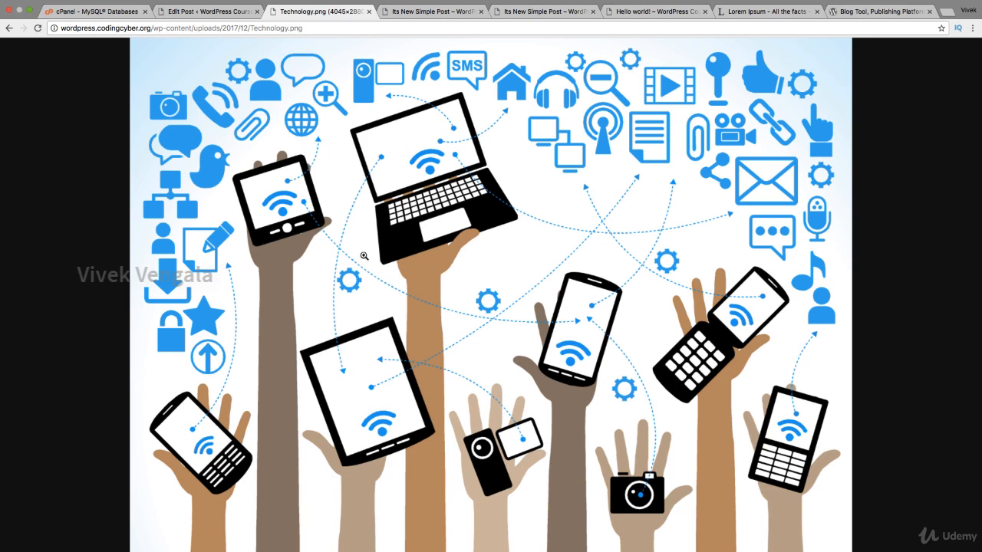
click(365, 256)
click(116, 128)
click(10, 27)
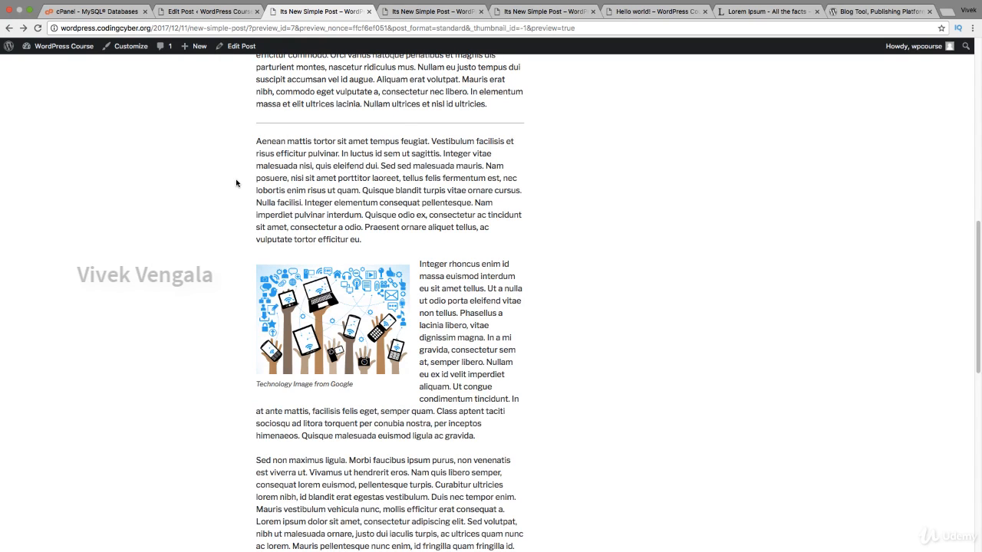
Return to the post editor and update the published post with the image changes.
click(228, 15)
click(937, 202)
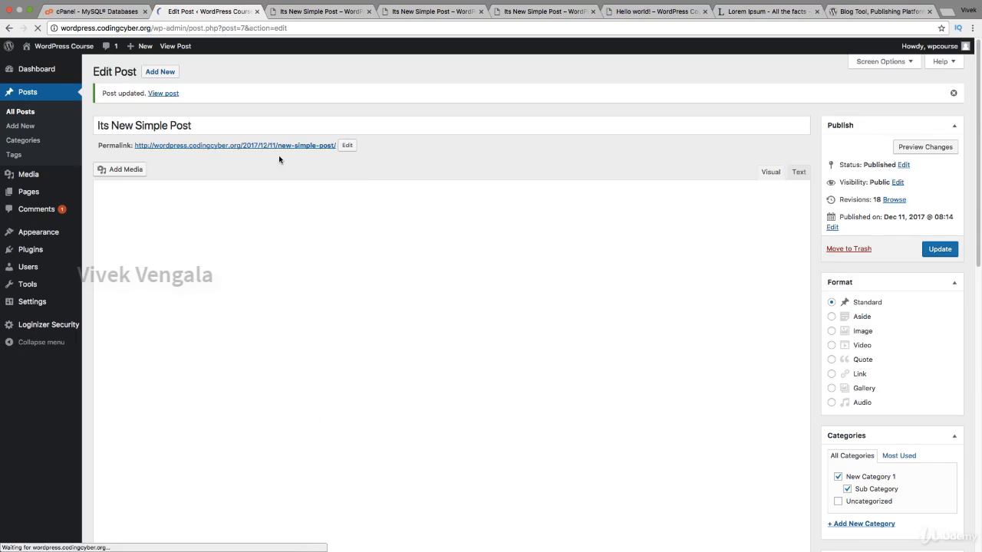
Show the Media Library as a list and open the Technology image's edit page.
click(21, 176)
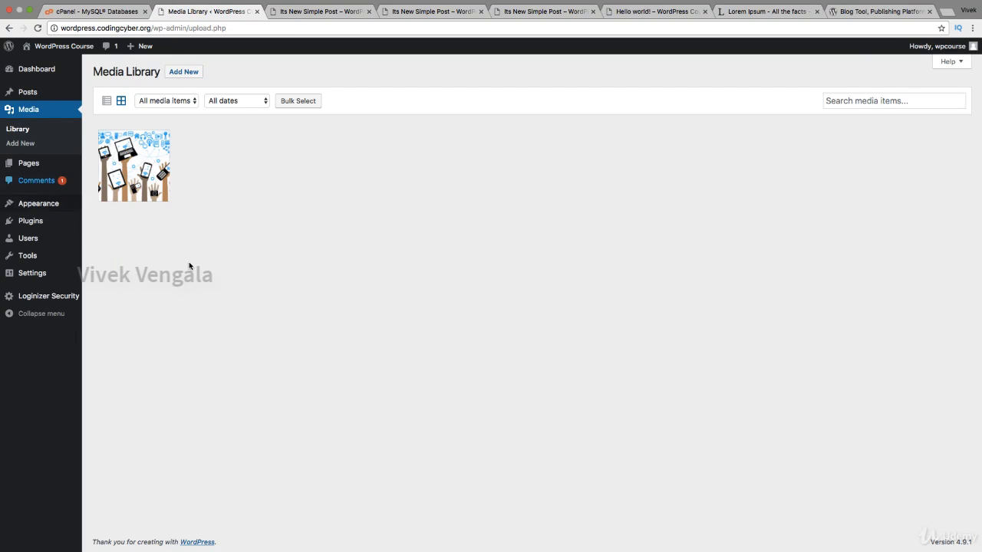
click(107, 102)
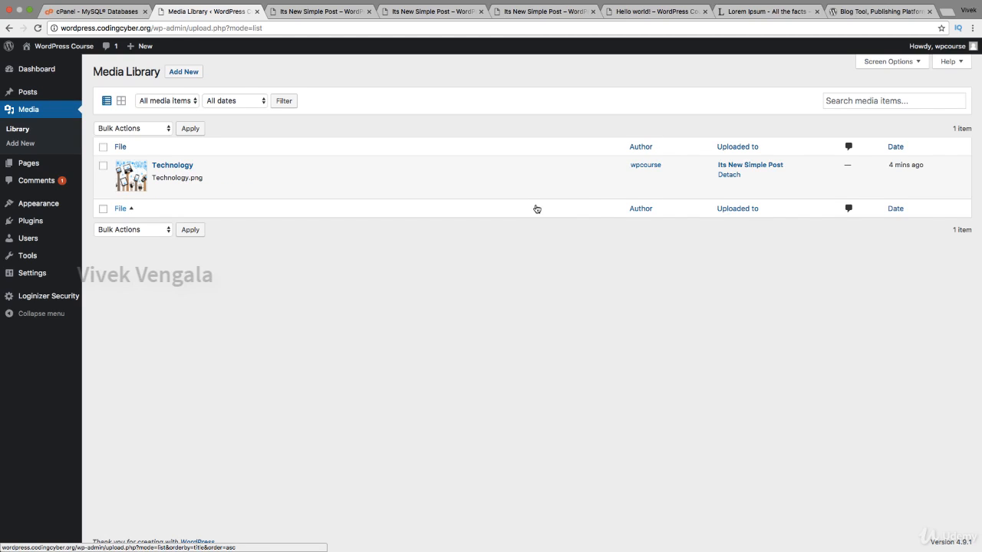
click(161, 168)
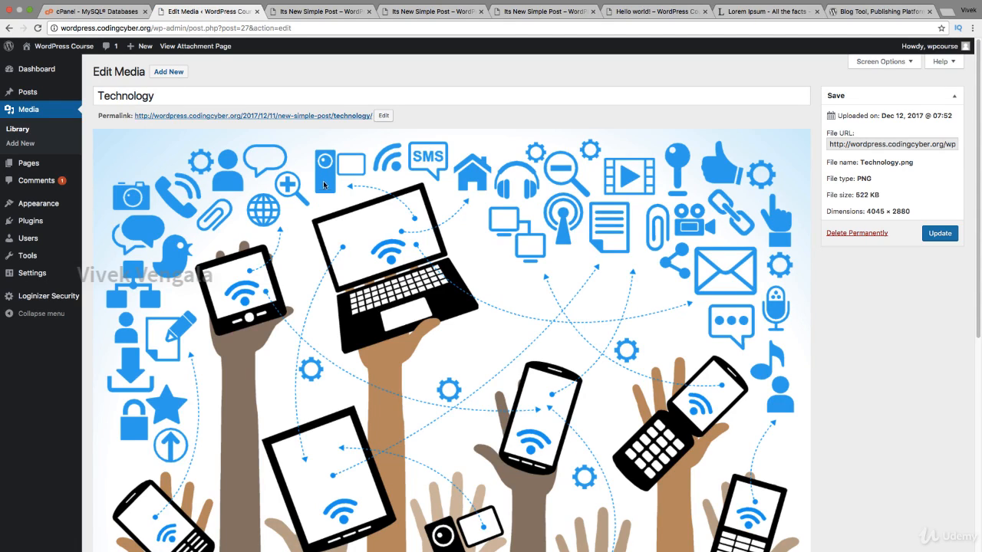
Examine the Technology image's permalink, caption, alternative text and description on its edit page.
scroll(323, 182, down, 3)
scroll(324, 184, up, 3)
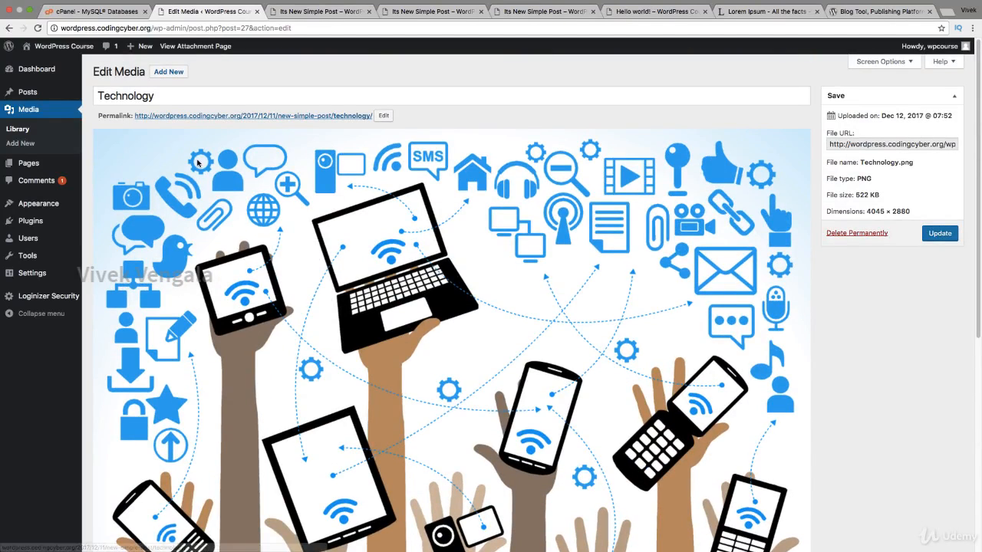
scroll(241, 222, down, 6)
scroll(240, 221, down, 3)
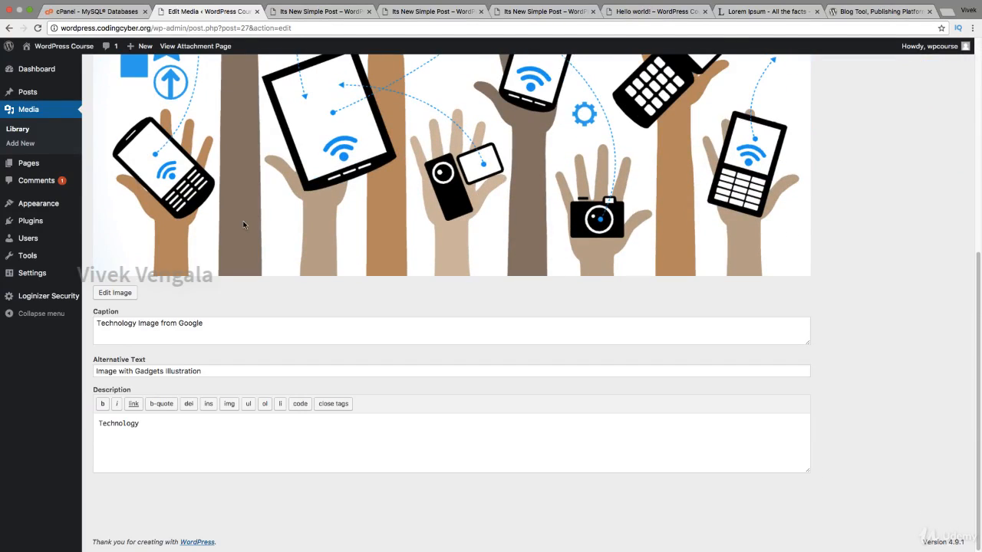
double_click(190, 322)
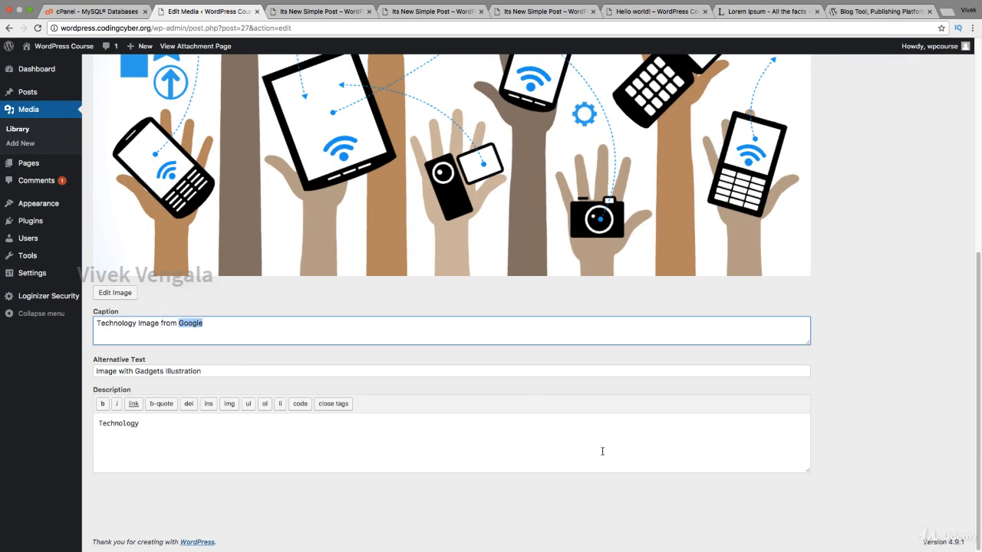
scroll(583, 447, up, 10)
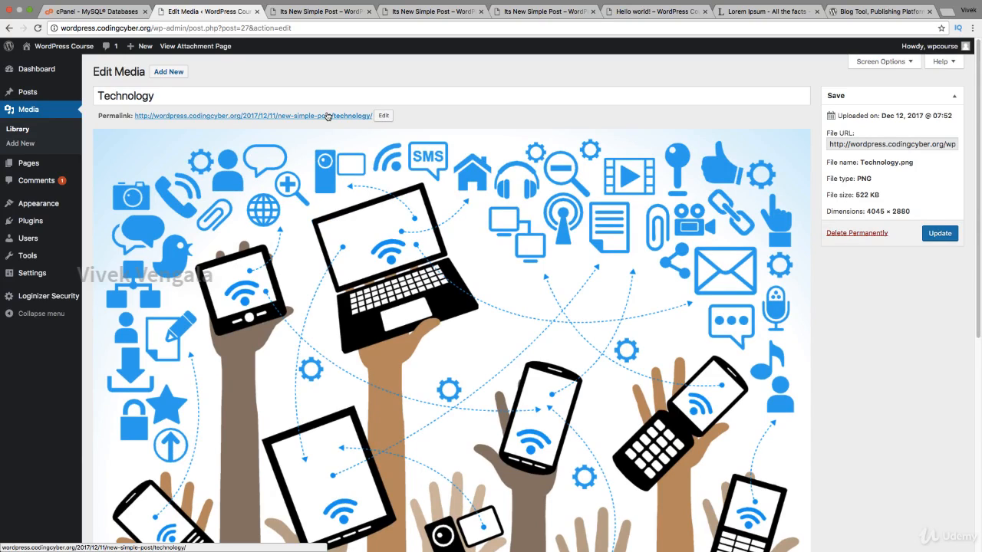
Open the Technology image's attachment page through its permalink and check the description displayed below the image.
click(327, 116)
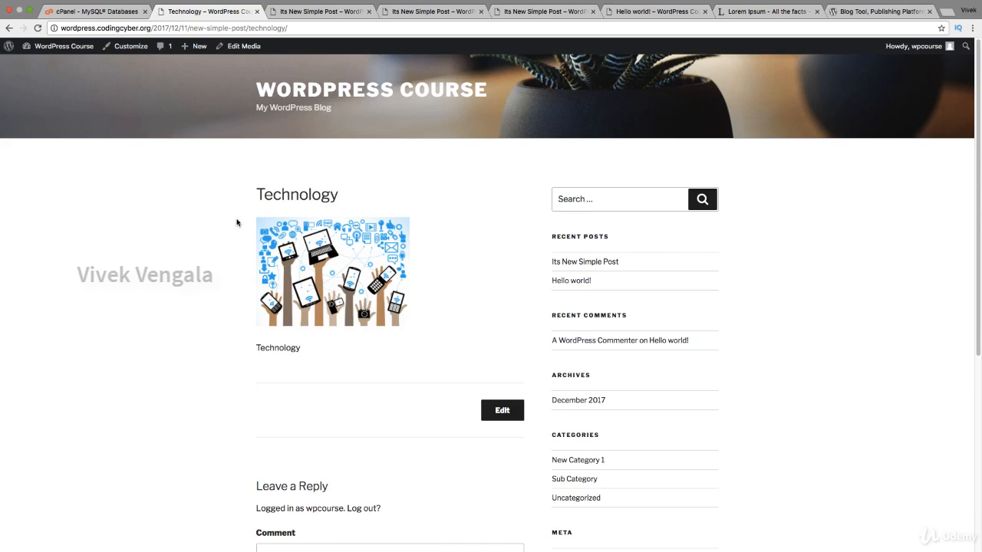
drag(256, 347, 312, 351)
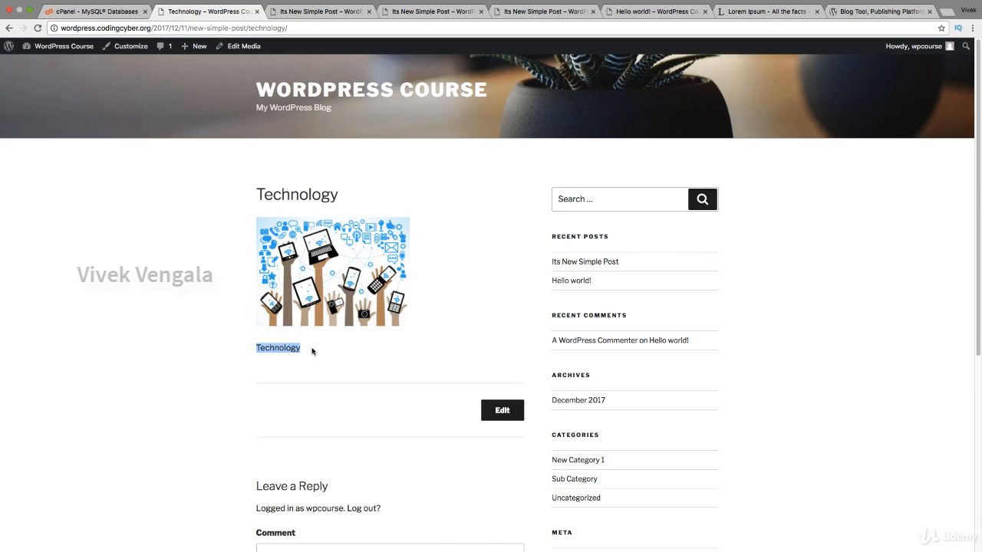